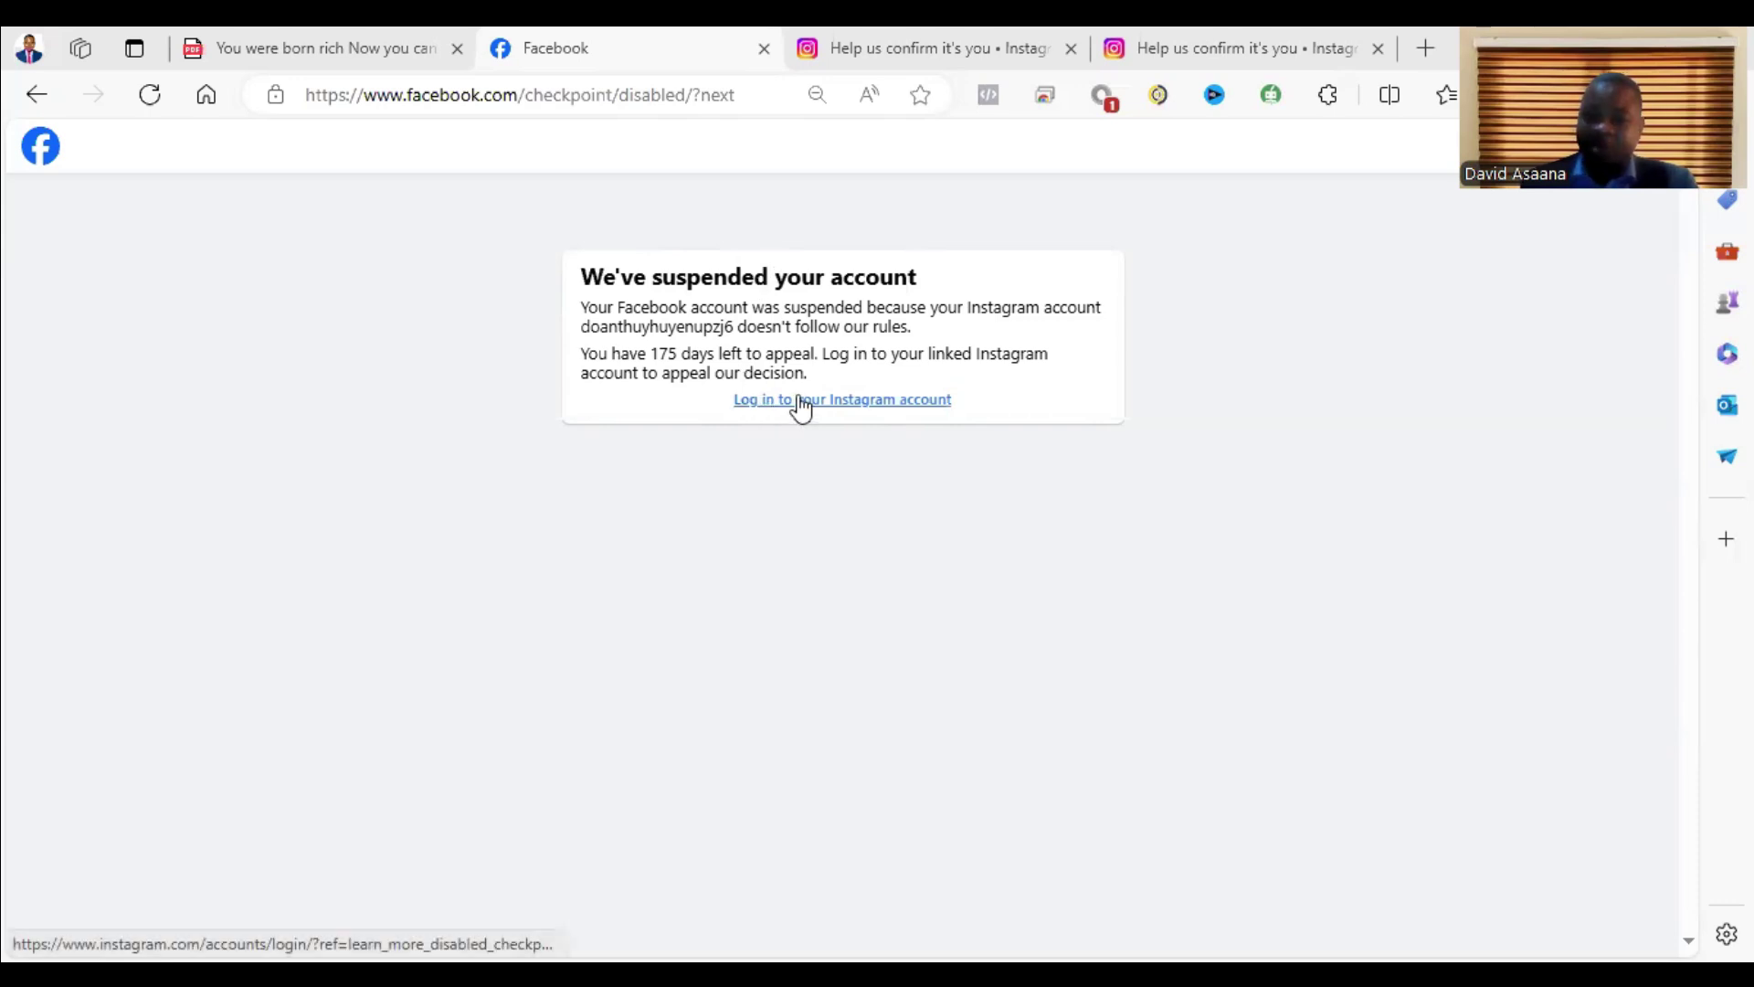
- Open the Instagram login page in a new tab and erase the autofilled username
click(769, 407)
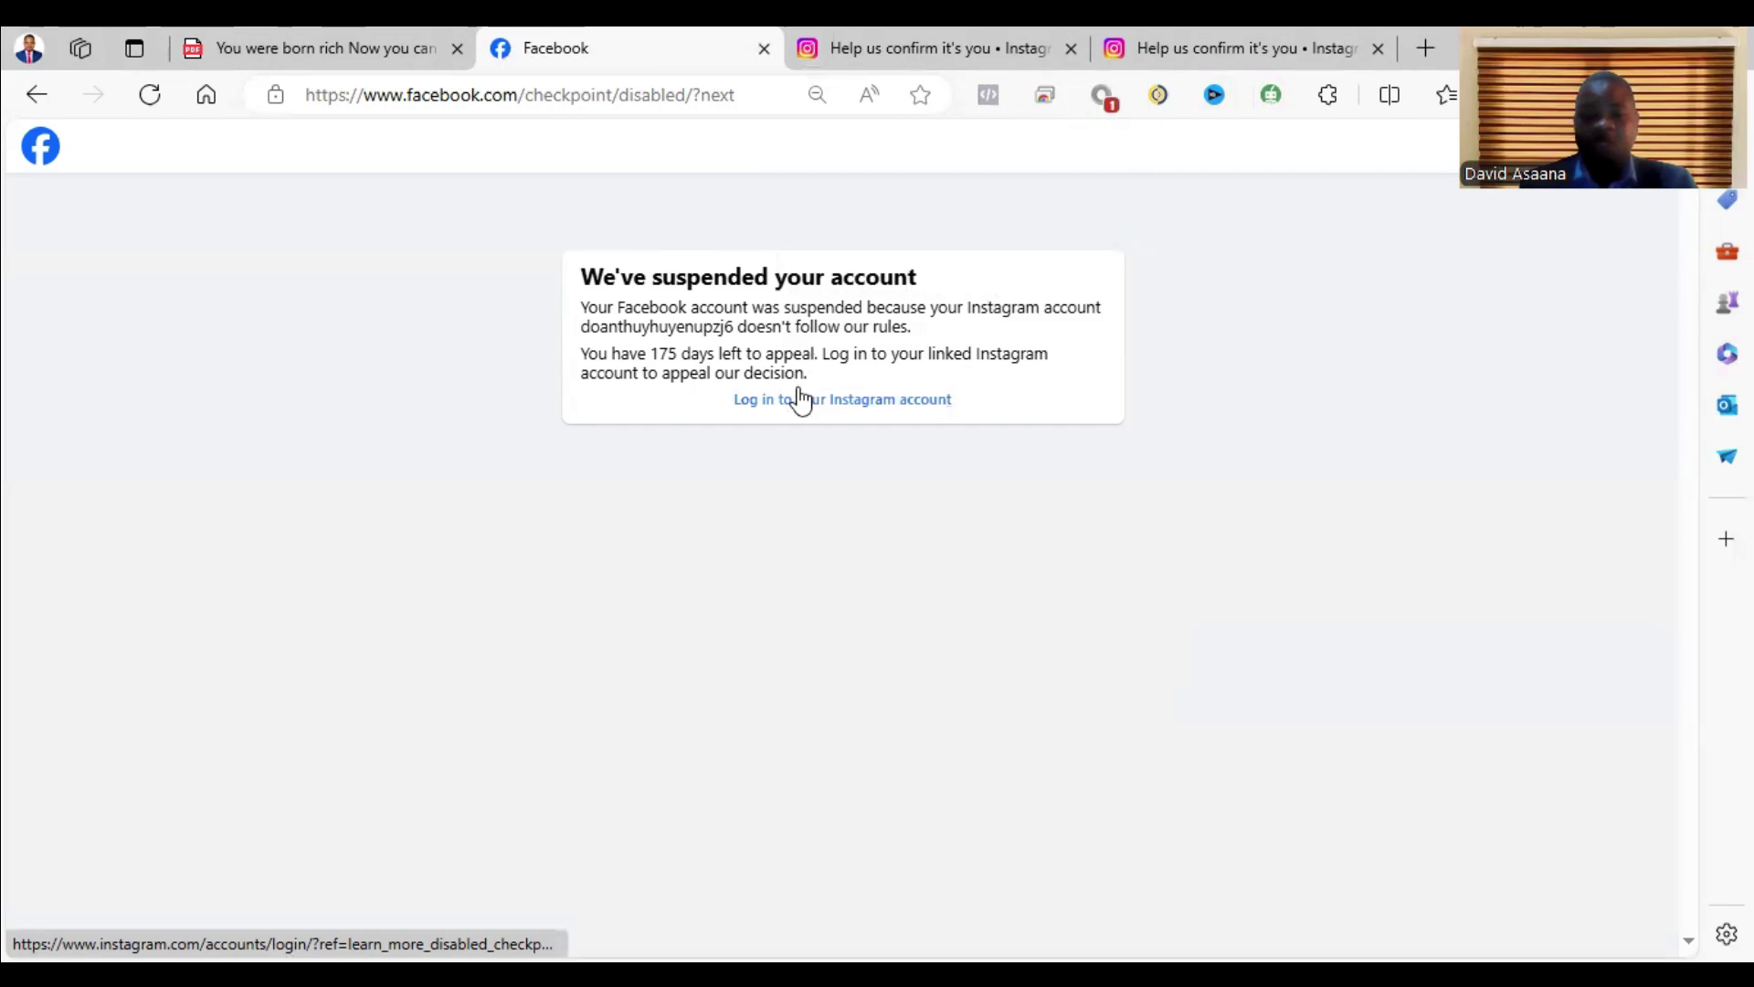
click(833, 404)
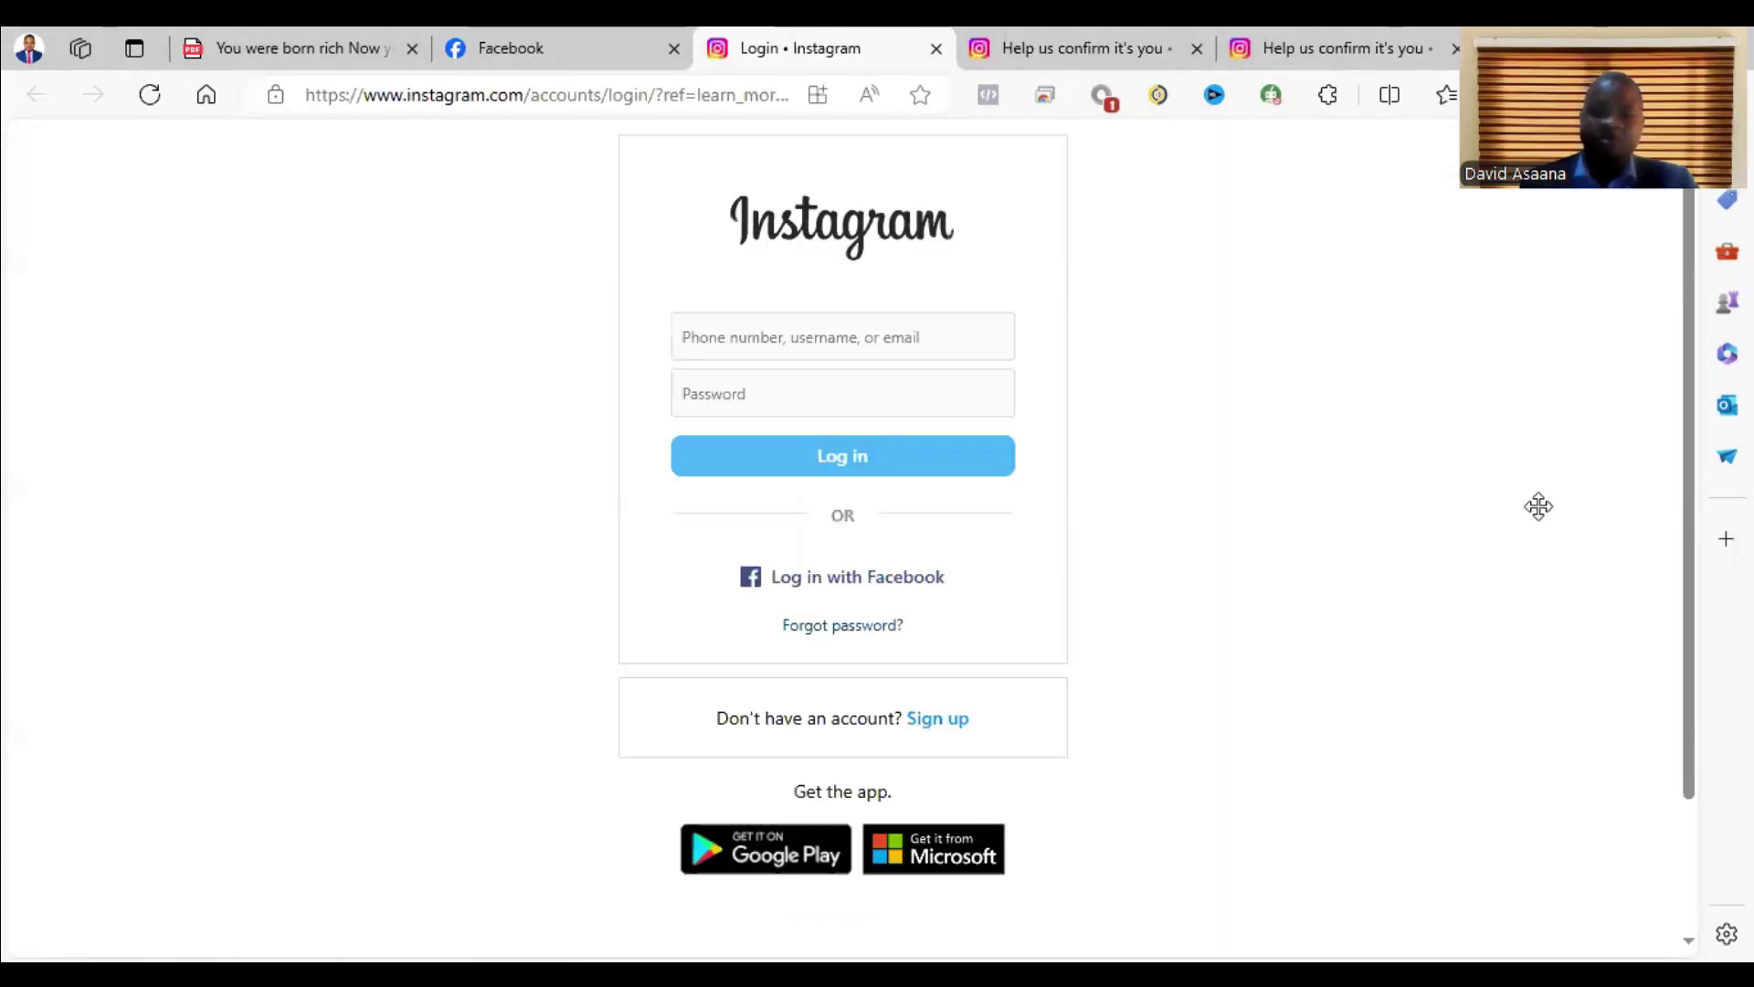
click(948, 342)
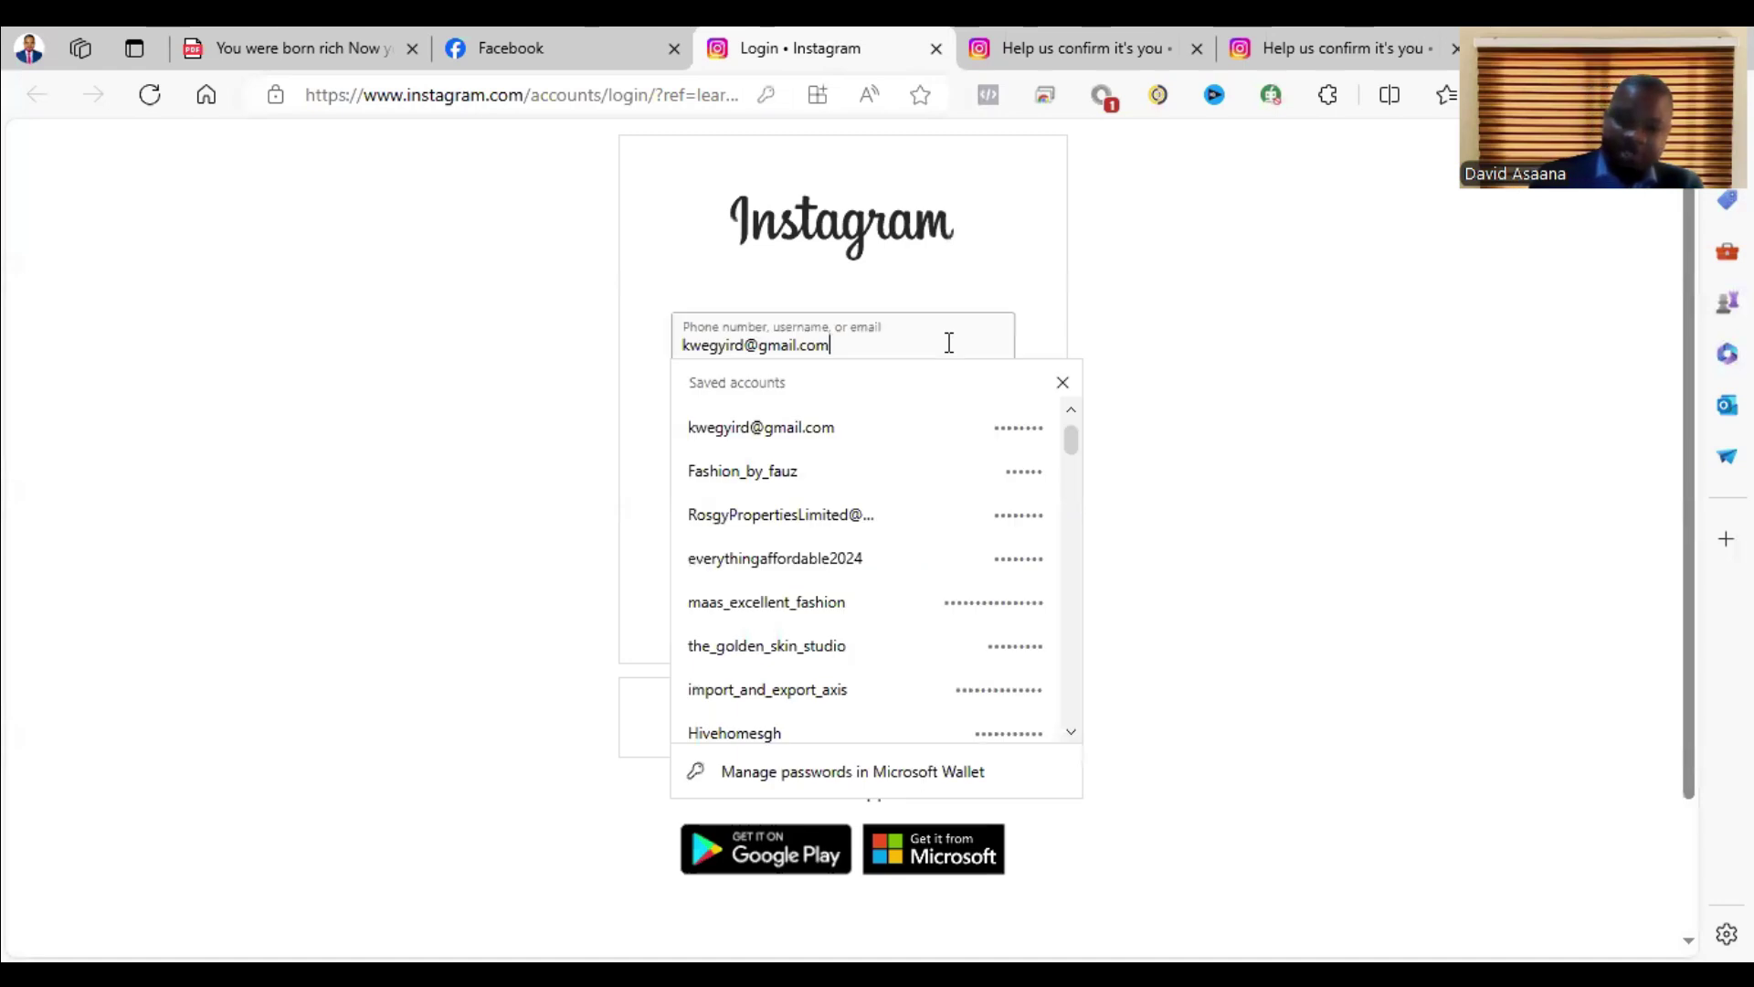
key(BackSpace)
key(BackSpace)
key(BackSpace)
key(BackSpace)
key(BackSpace)
key(BackSpace)
key(BackSpace)
- Dismiss the saved-account suggestions and delete the autofilled password
click(1213, 251)
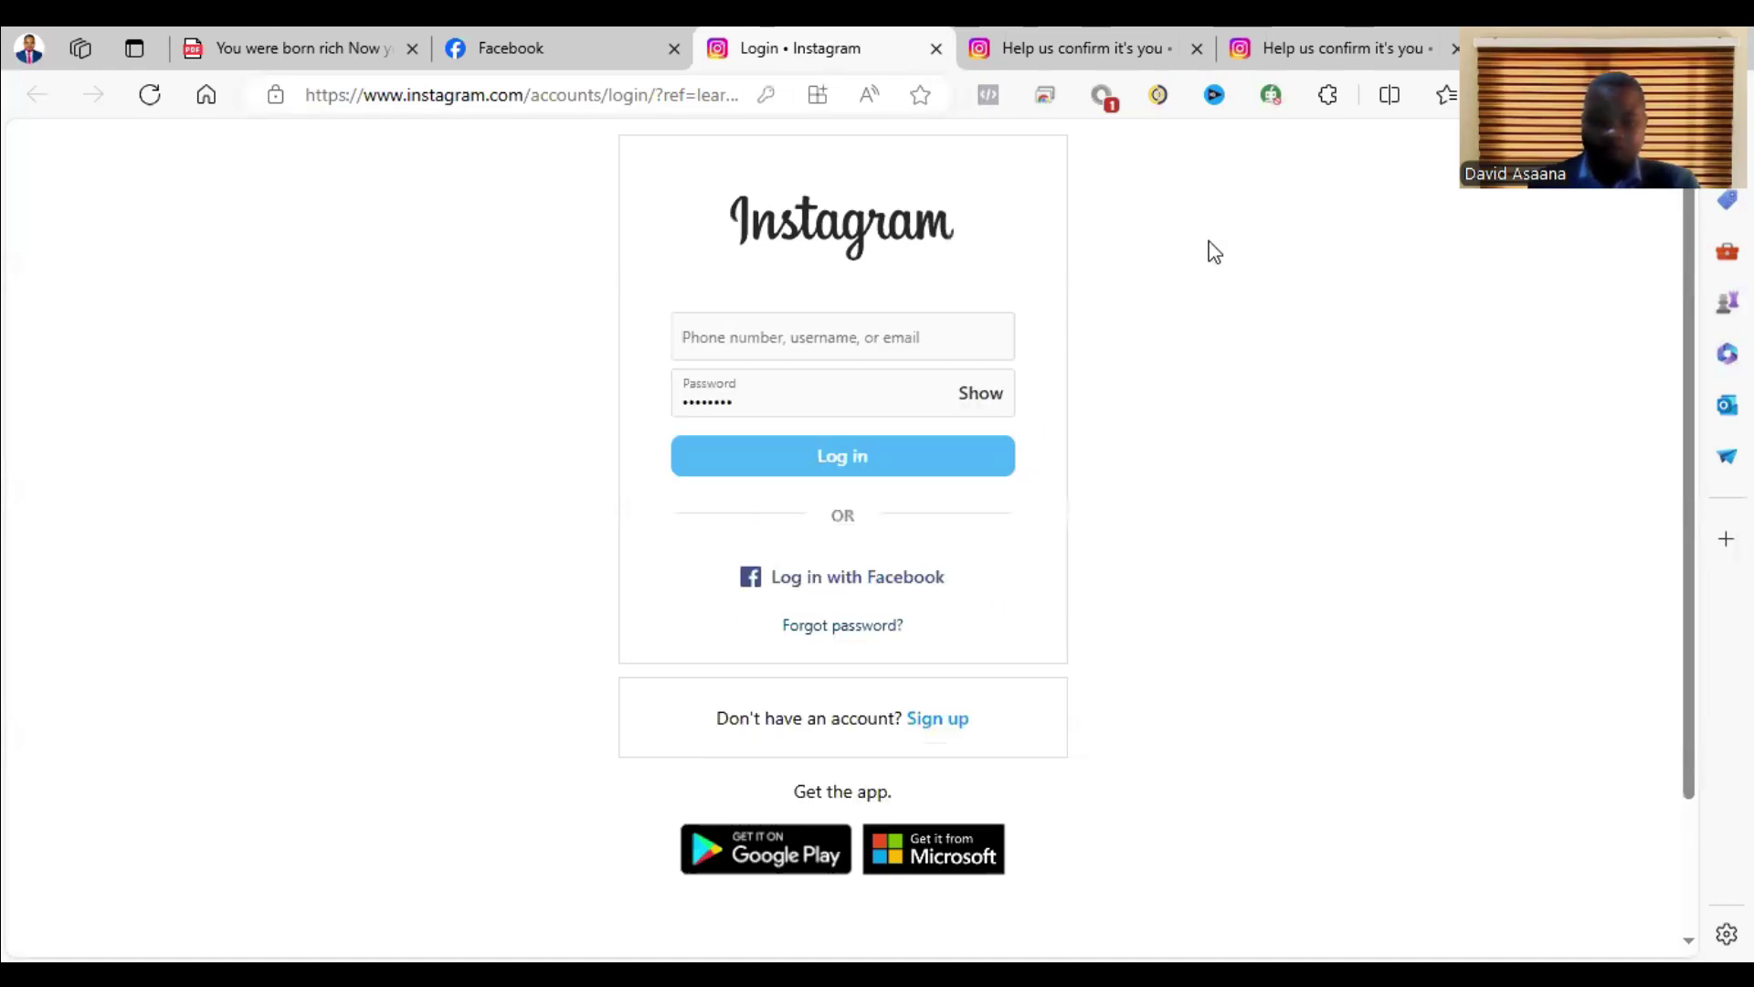
click(790, 398)
key(BackSpace)
key(BackSpace)
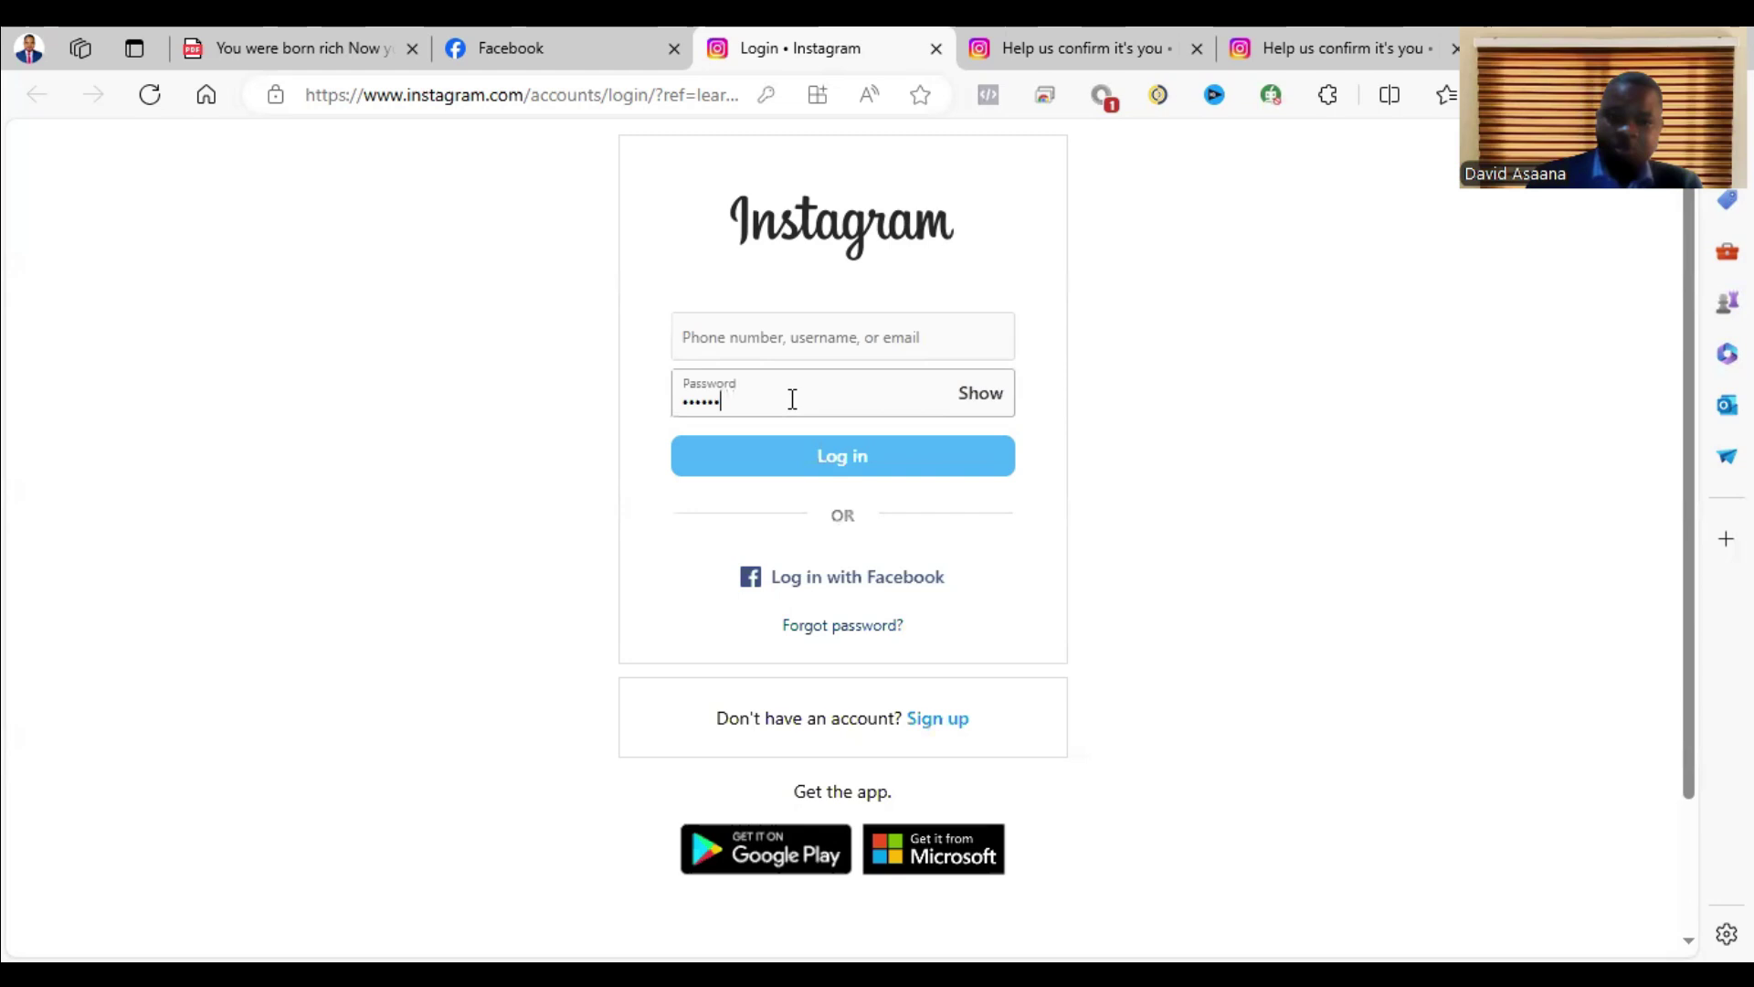
key(BackSpace)
key(BackSpace)
key(BackSpace)
click(1350, 411)
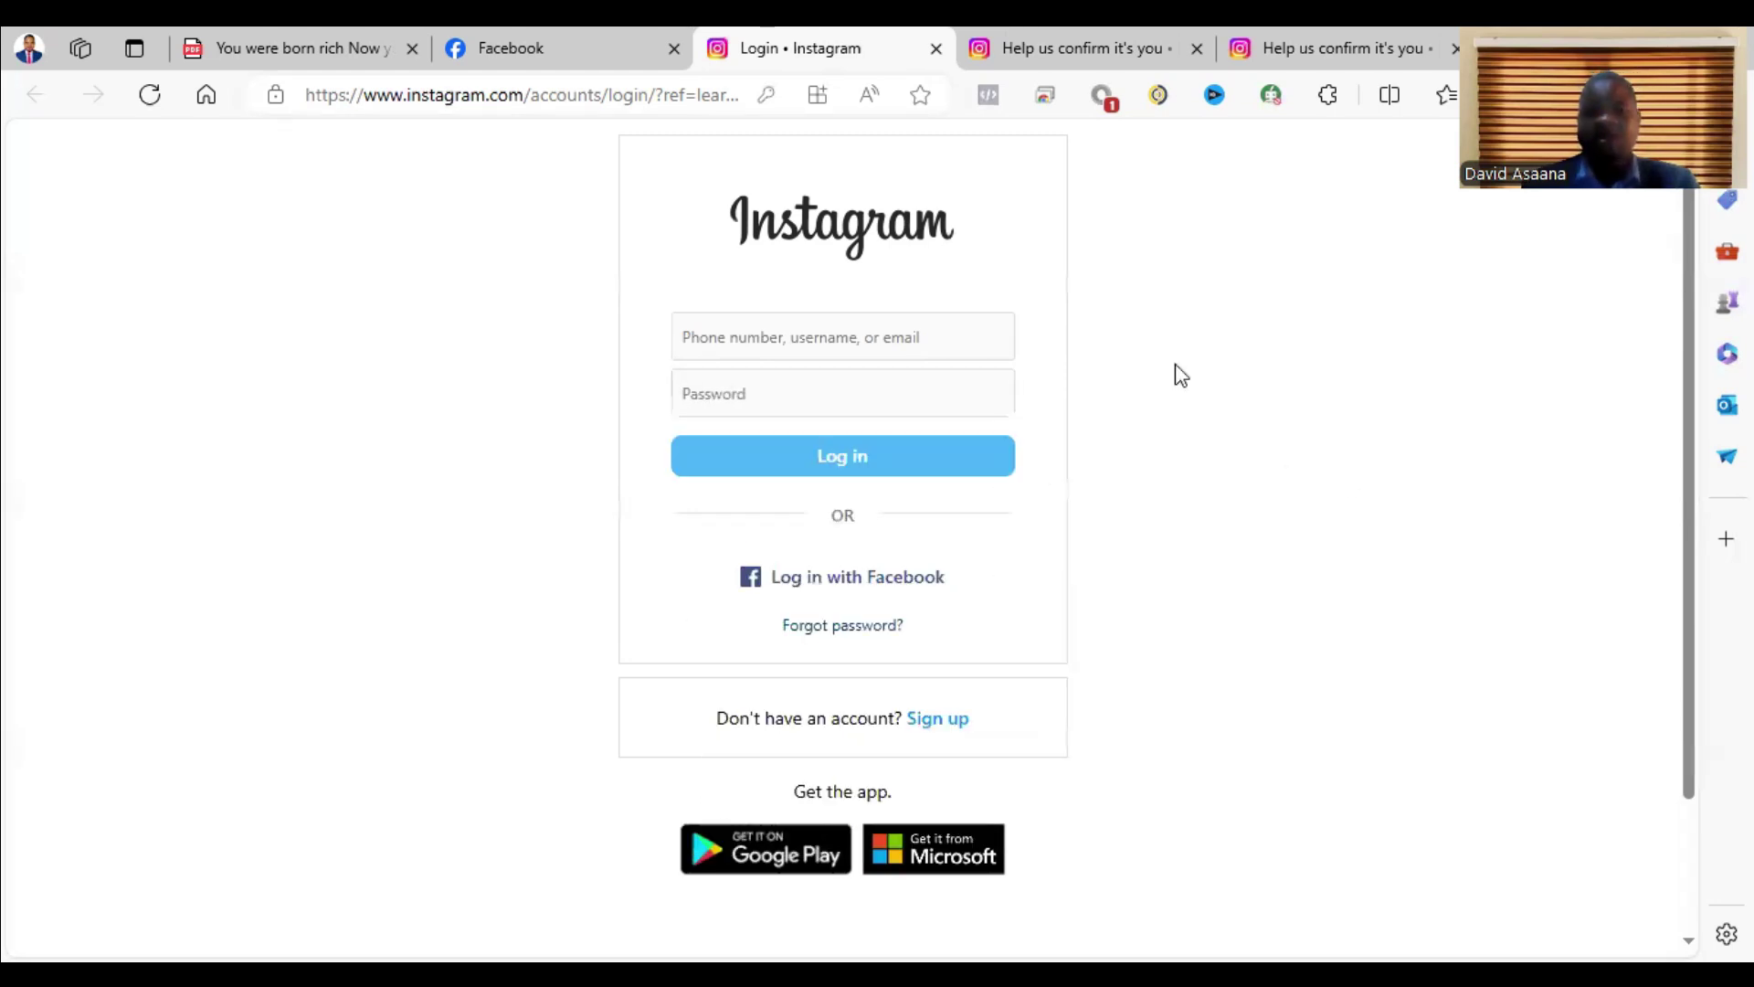